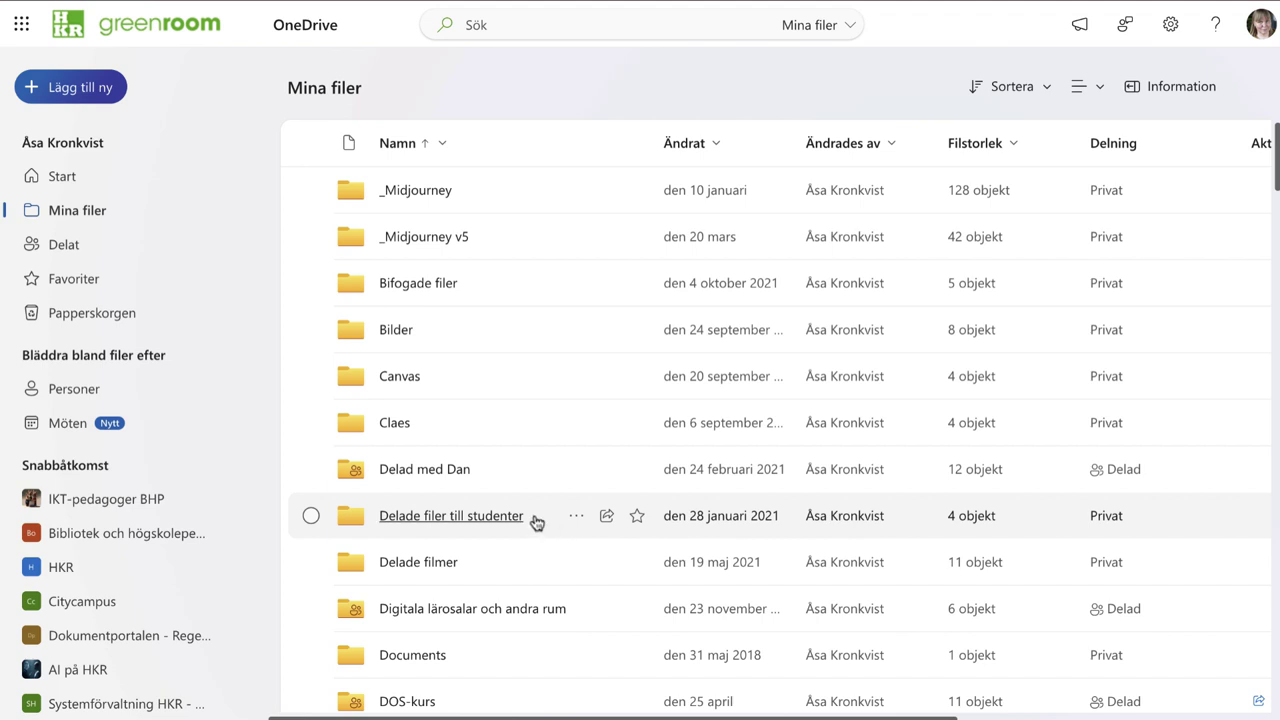
# - Add a new PowerPoint presentation via Lägg till ny in the Delade filer till studenter folder
pyautogui.click(483, 520)
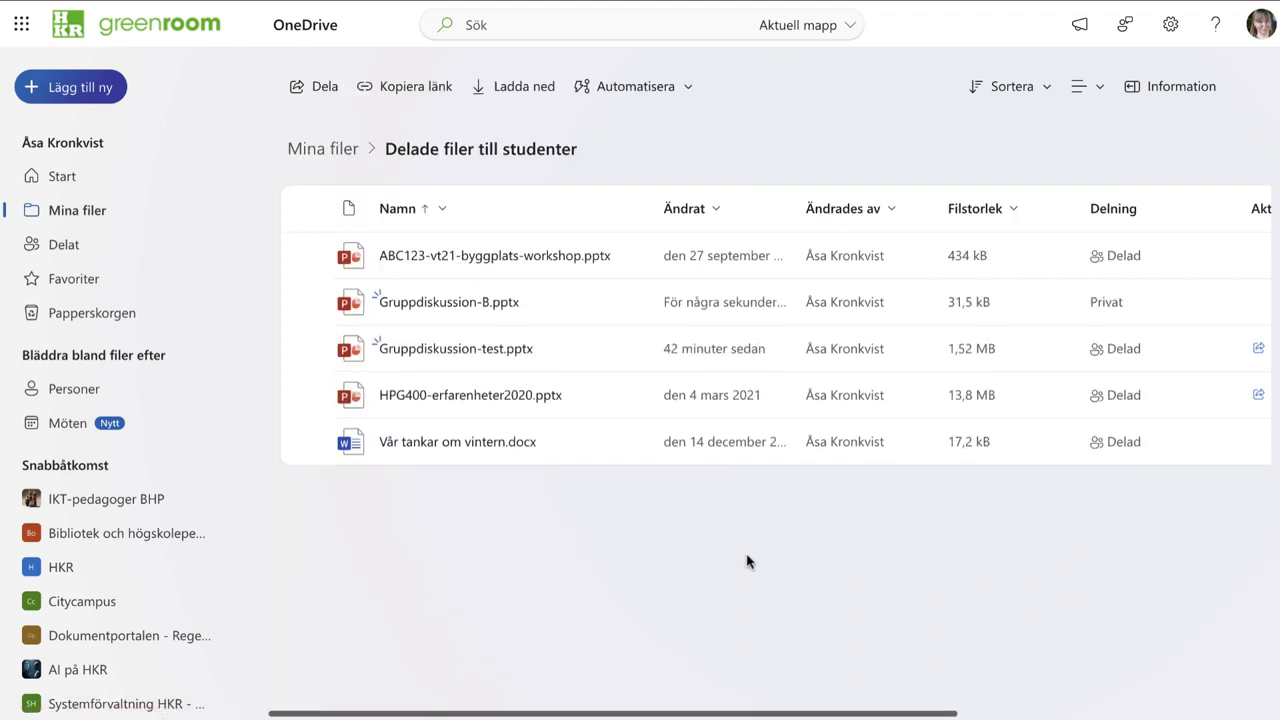
pyautogui.click(110, 90)
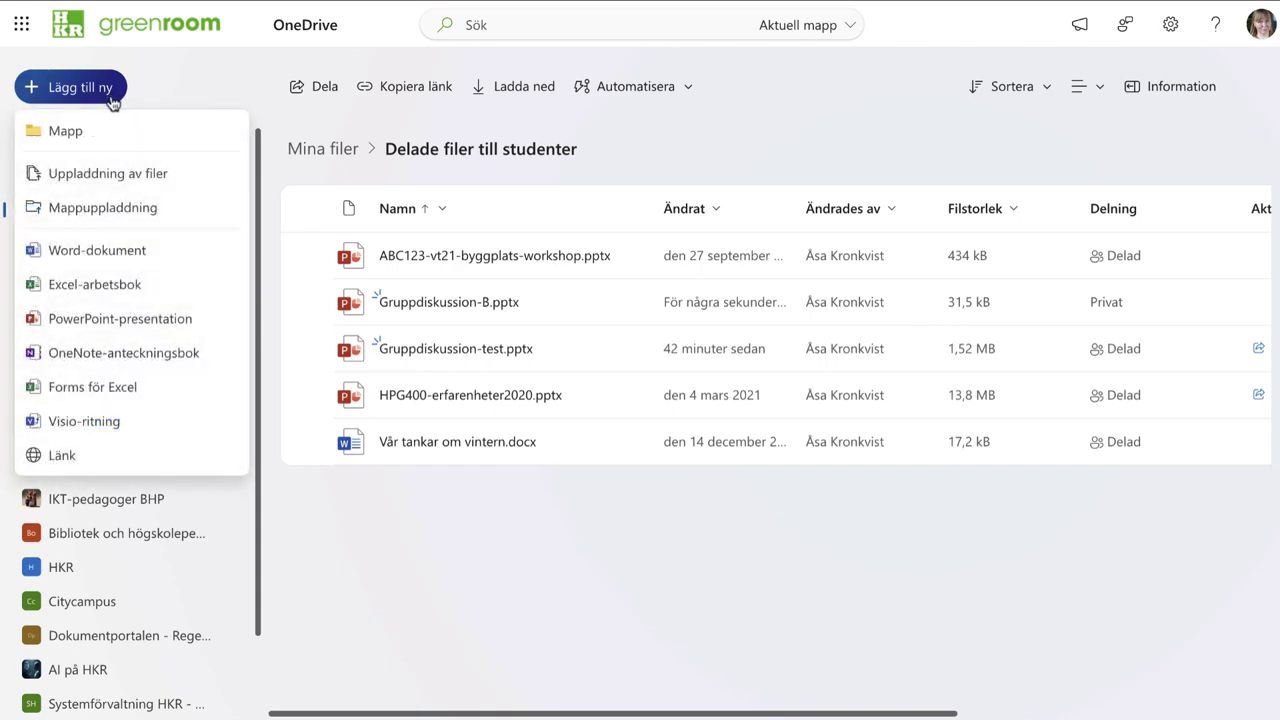
pyautogui.click(117, 322)
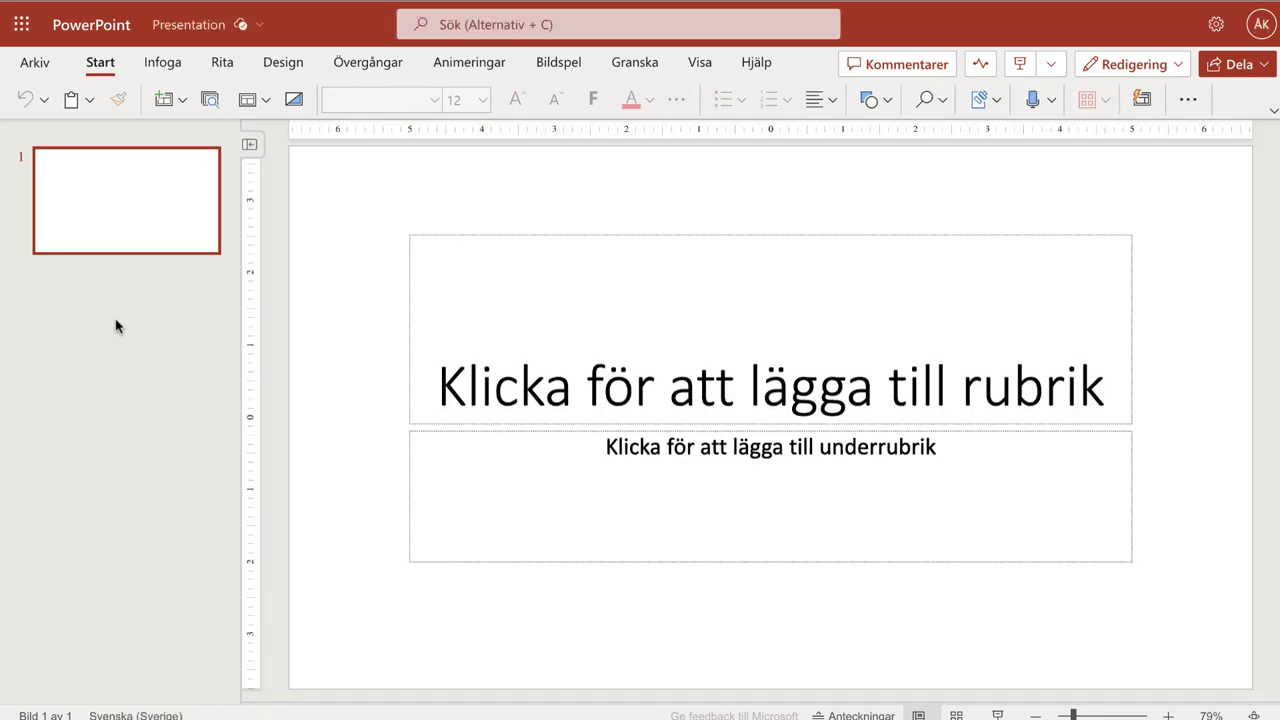
# - Rename the presentation file to 'Gruppdiskussion-AI'
pyautogui.click(223, 27)
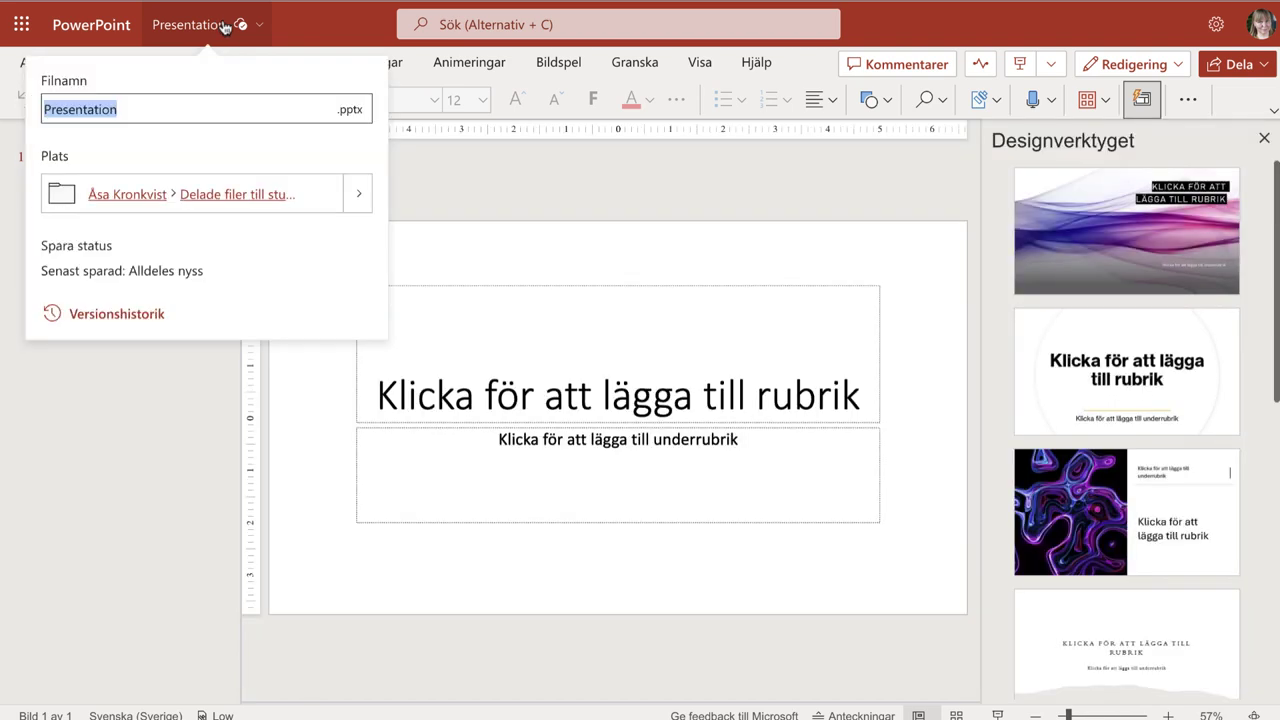
pyautogui.write('Gruppdiskussion-')
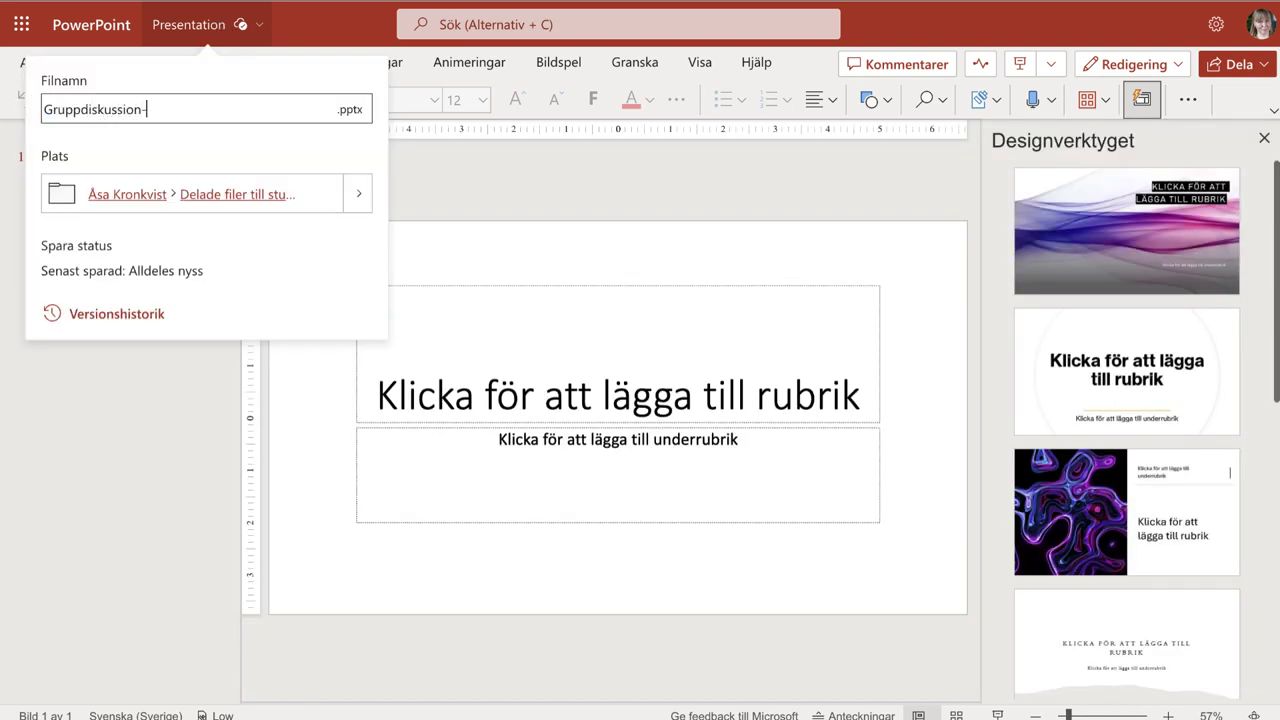
pyautogui.write('AI')
pyautogui.press('Return')
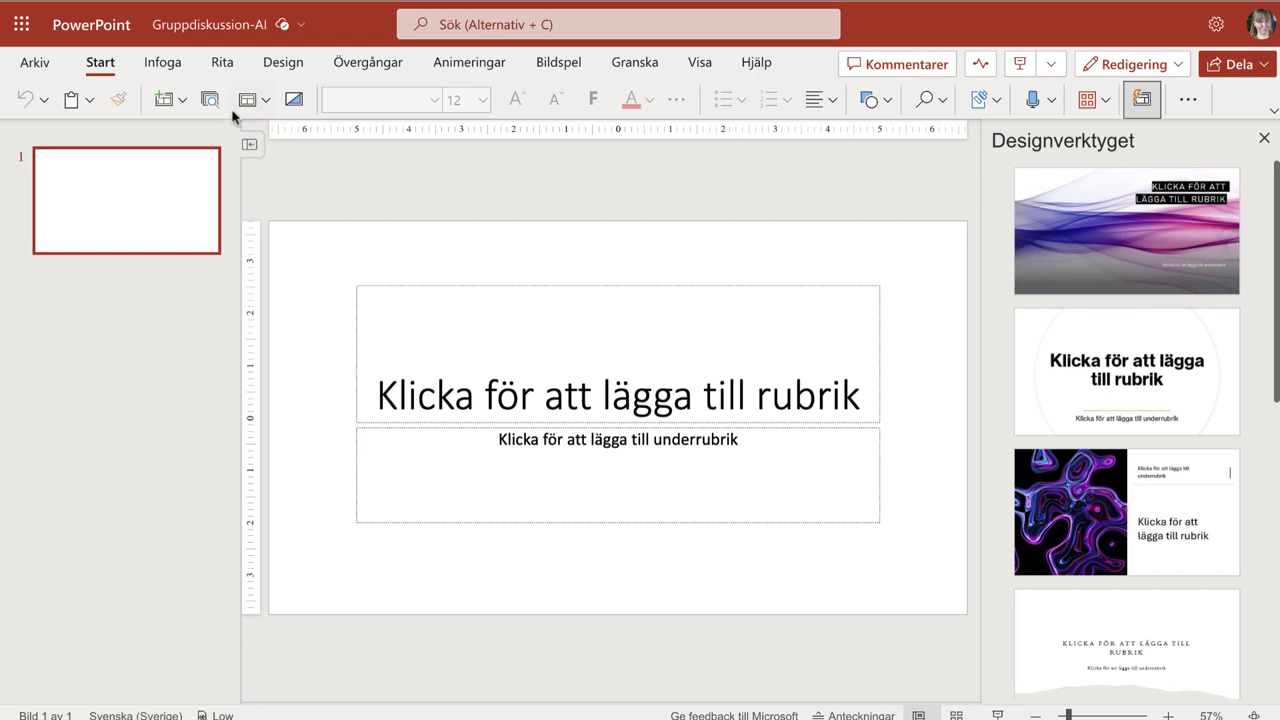
# - Apply the Endast rubrik layout to the first slide, briefly viewing Infoga > Figurer without inserting
pyautogui.click(264, 101)
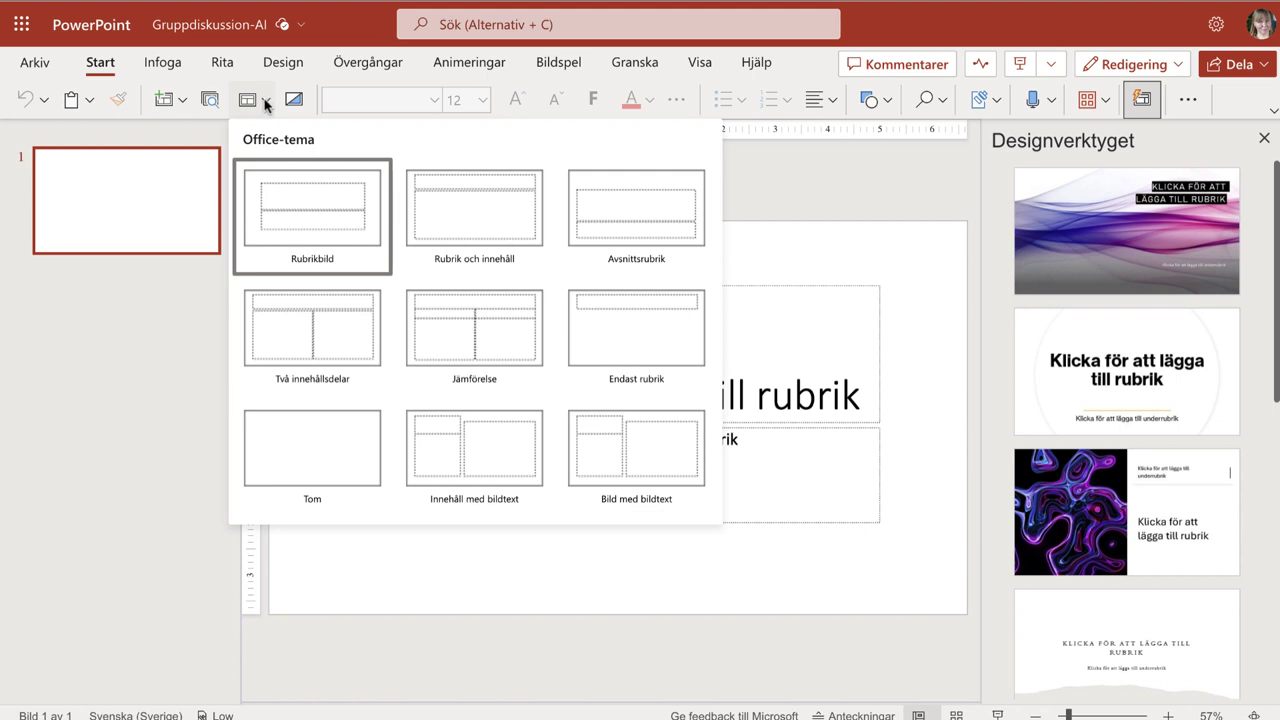
pyautogui.click(621, 344)
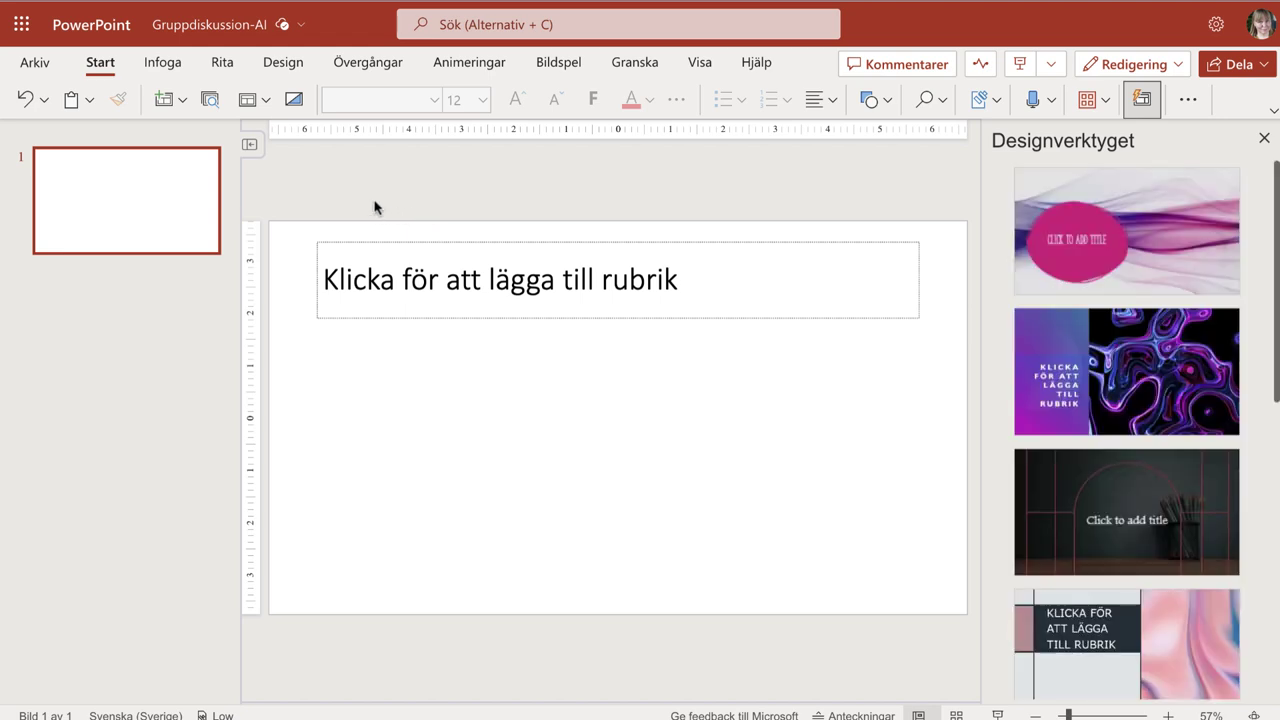
pyautogui.click(160, 62)
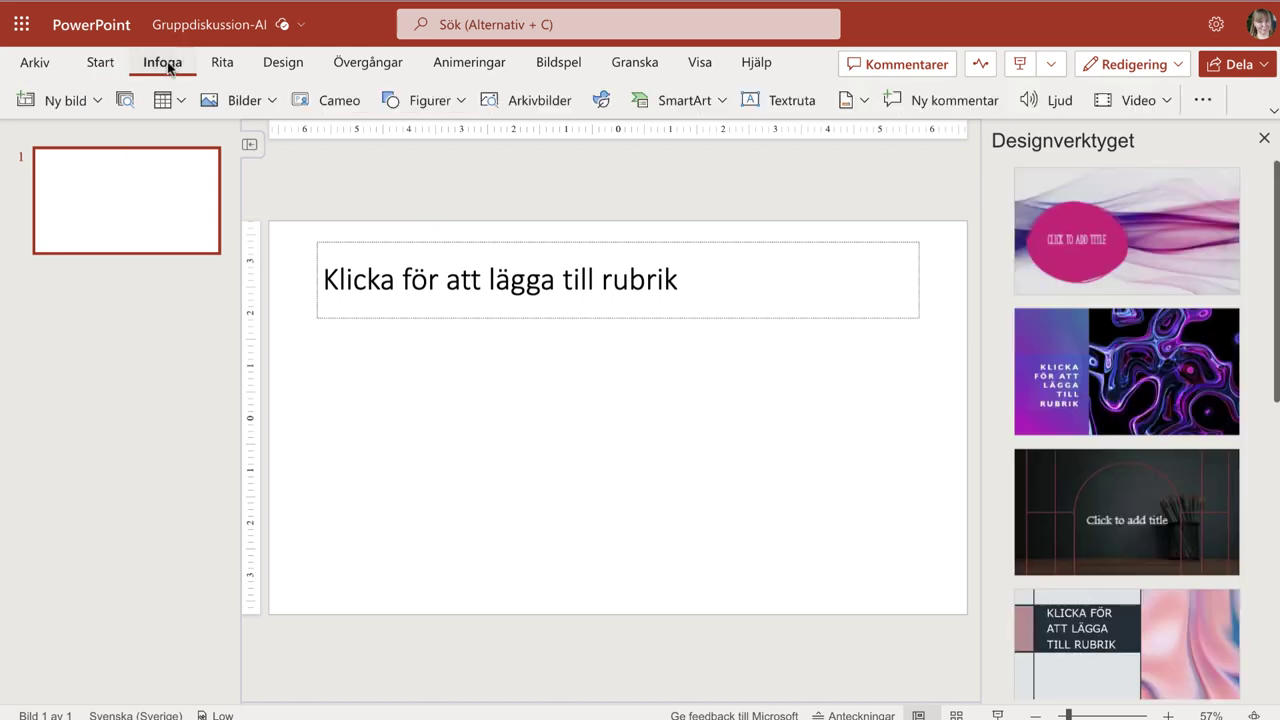
pyautogui.click(459, 104)
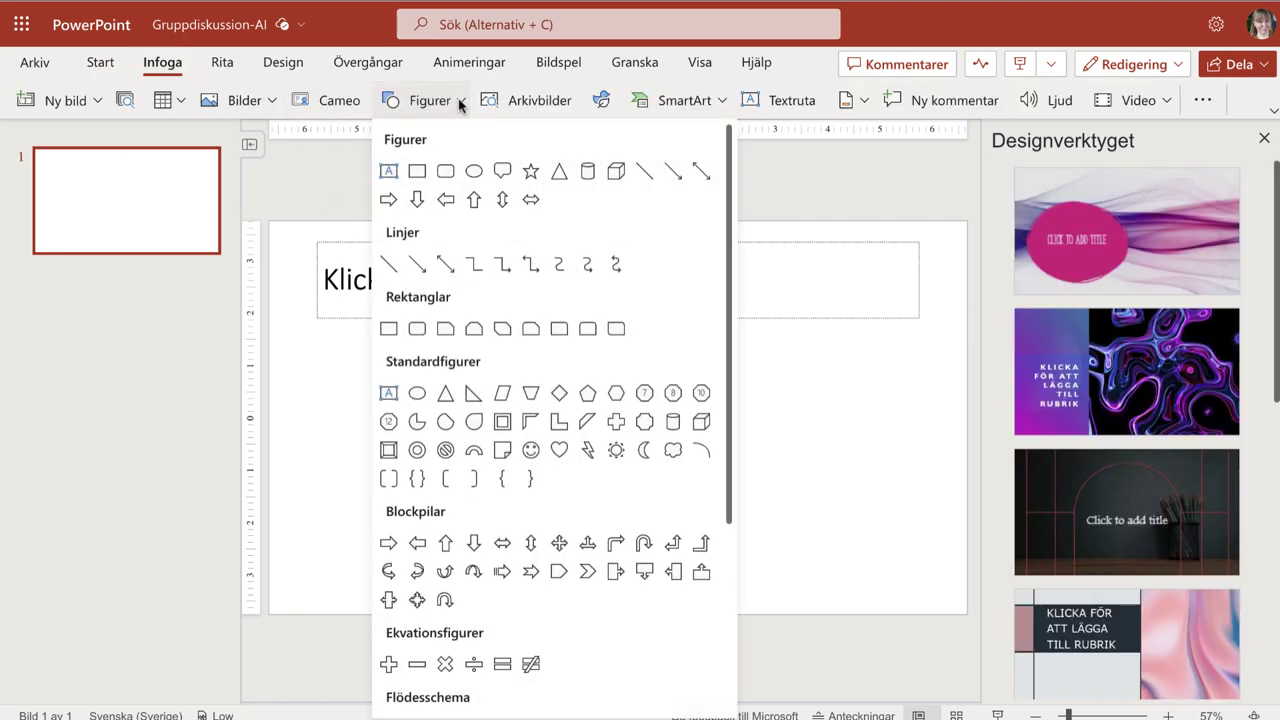
pyautogui.click(459, 104)
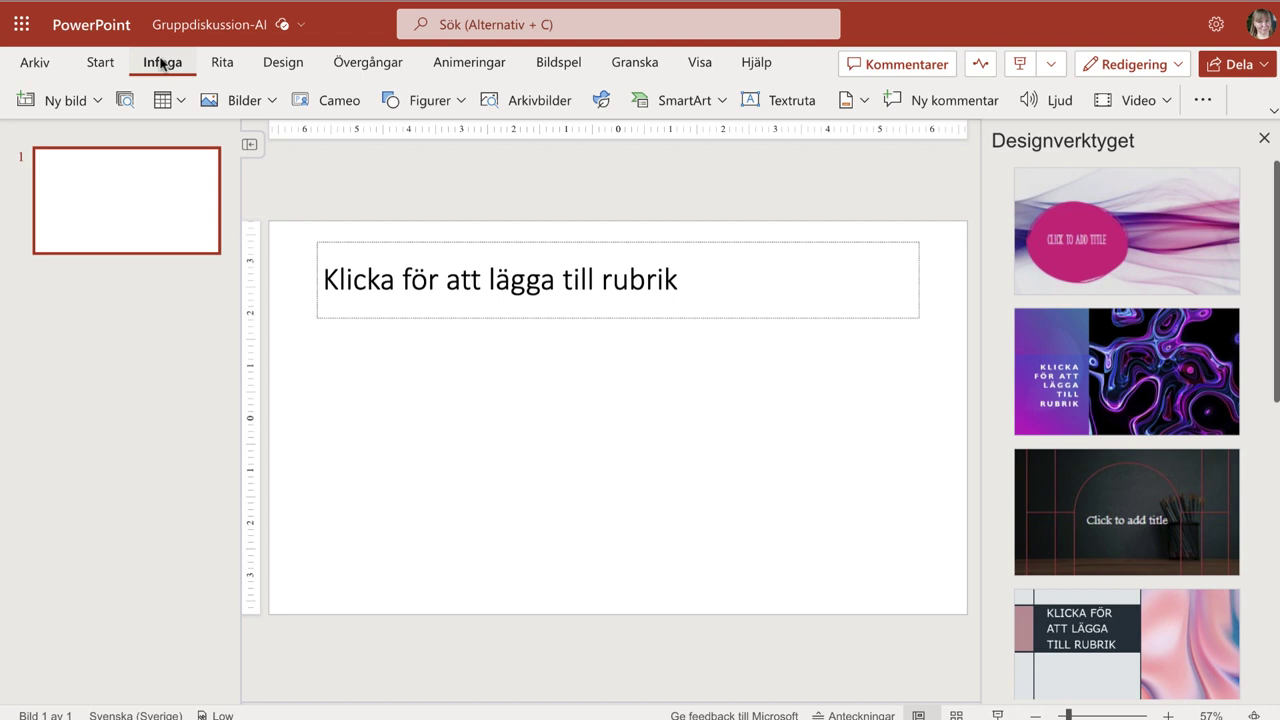
# - Title the first slide 'Grupp 1'
pyautogui.click(101, 62)
pyautogui.click(364, 289)
pyautogui.write('Grupp 1')
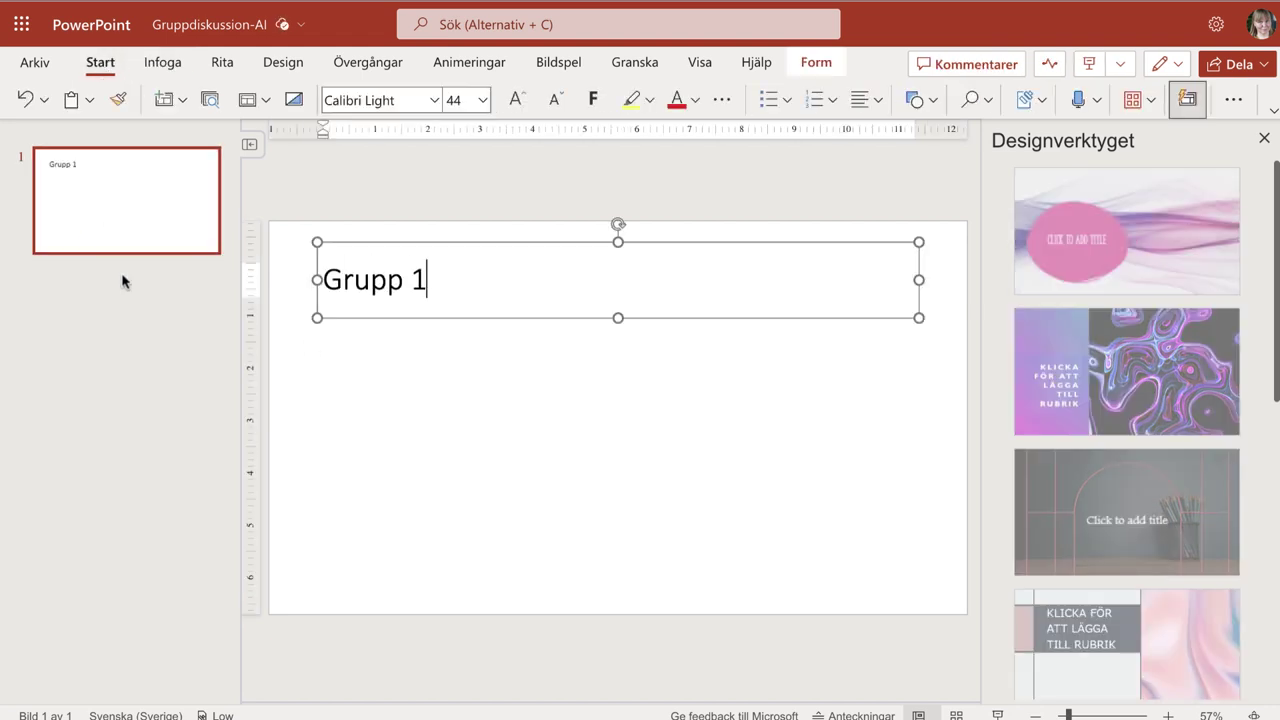
pyautogui.click(157, 171)
# - Add two slides titled 'Grupp 2' and 'grupp 3', then close the Designverktyget panel
pyautogui.press('Return')
pyautogui.click(363, 279)
pyautogui.write('Grupp 2')
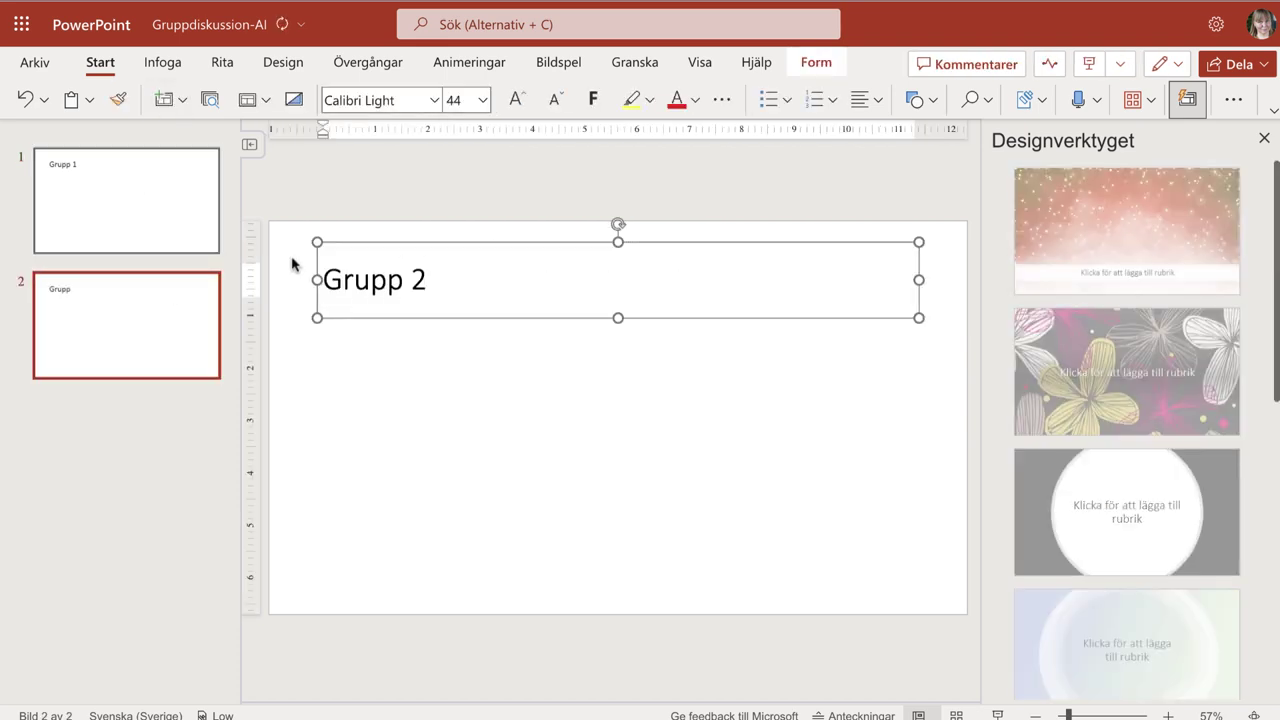
pyautogui.hotkey('ctrl', 'm')
pyautogui.click(363, 279)
pyautogui.write('grupp 3')
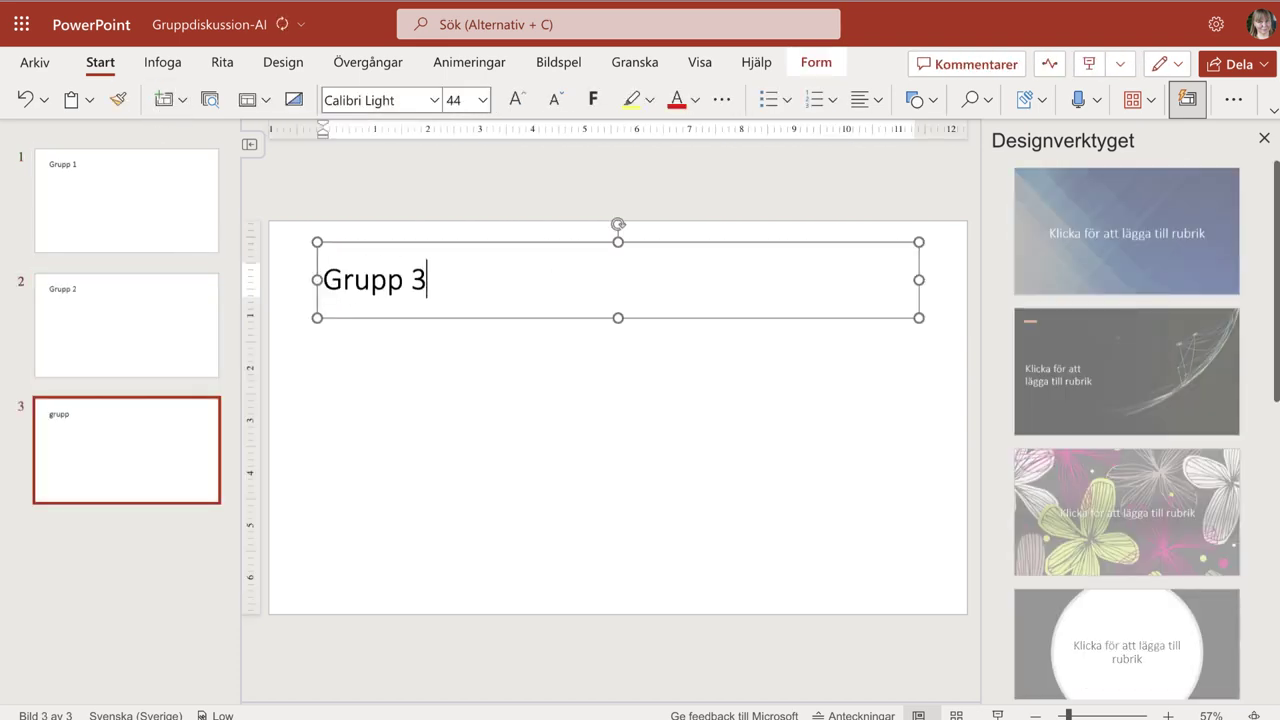
pyautogui.click(655, 182)
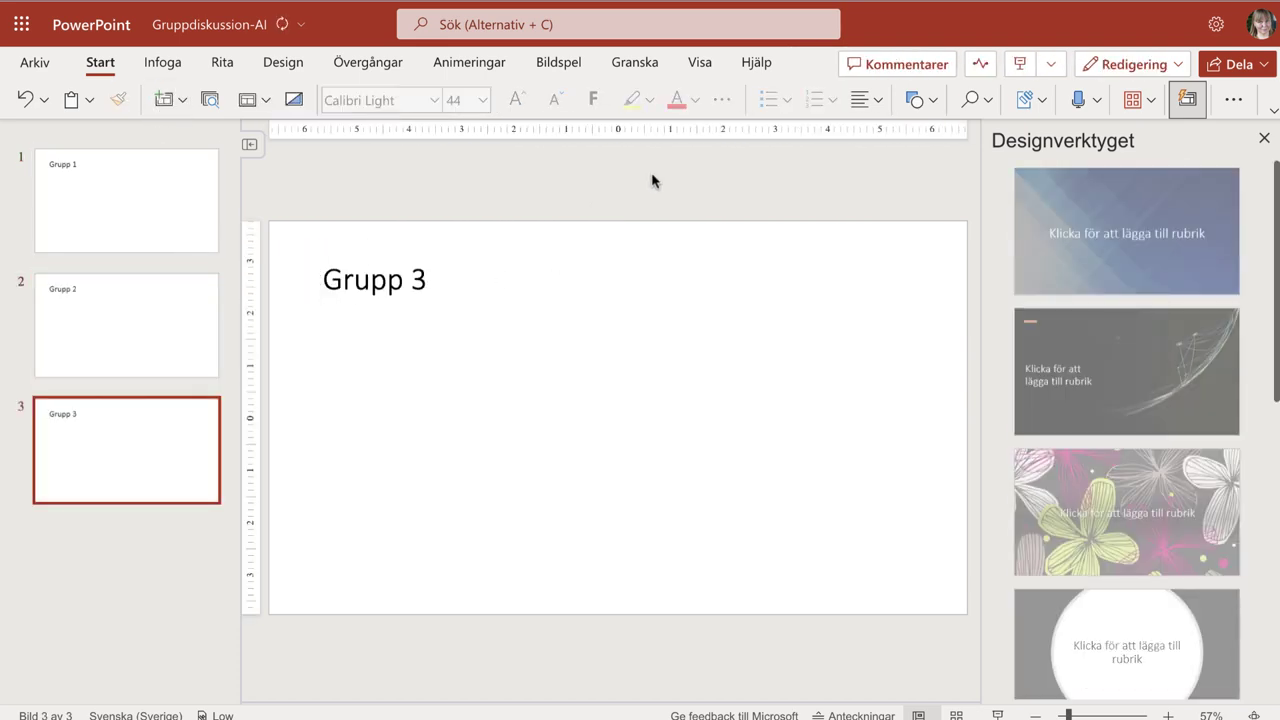
pyautogui.click(1264, 140)
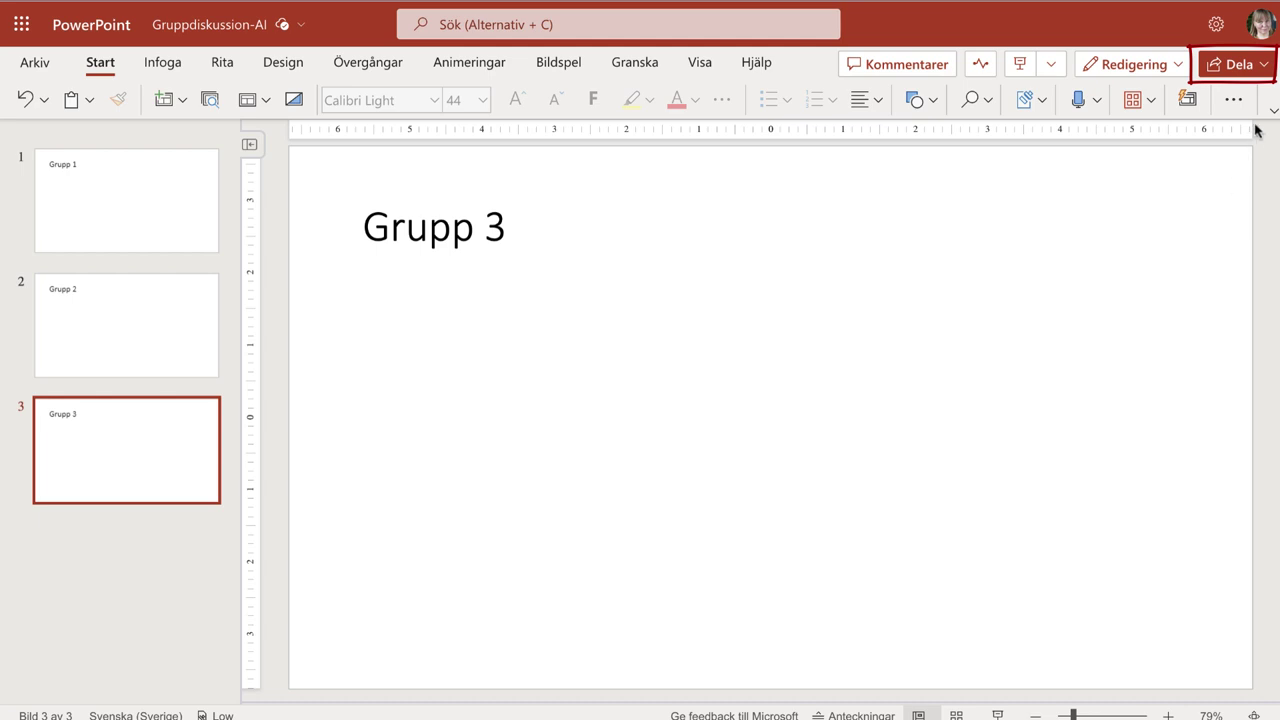
# - Open the Dela sharing dialog for Gruppdiskussion-AI from the Dela dropdown
pyautogui.click(1264, 66)
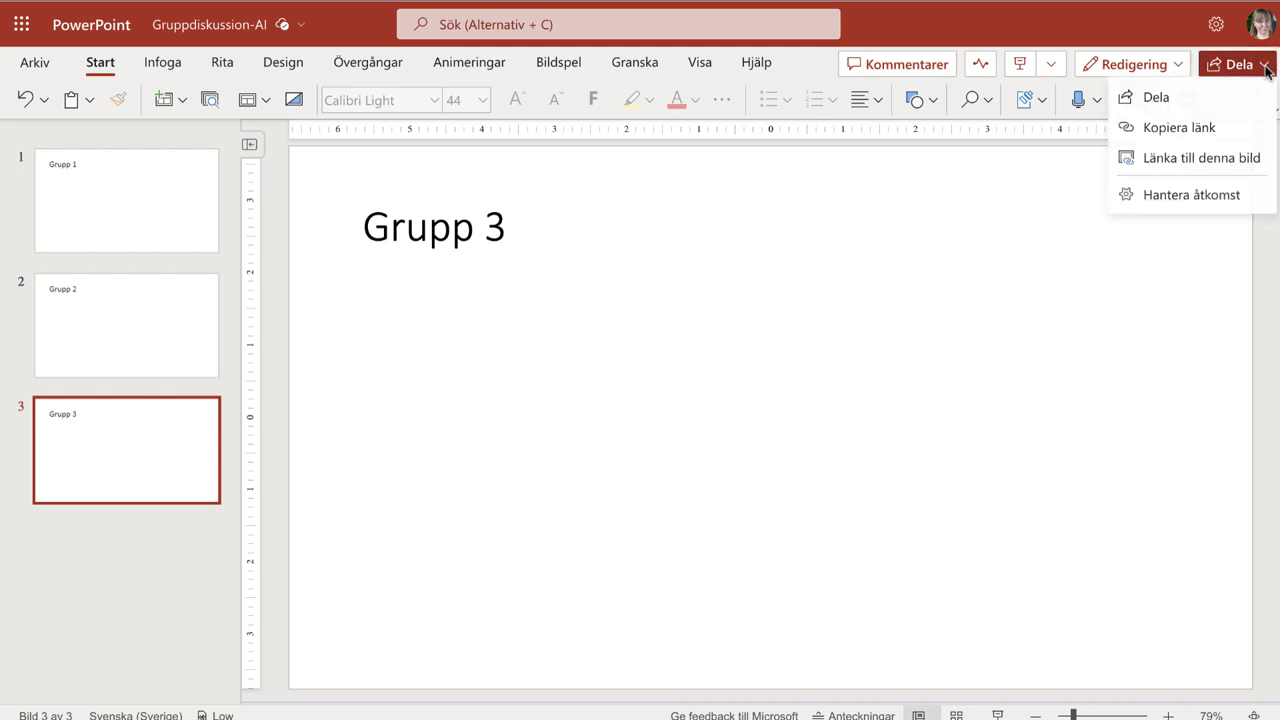
pyautogui.click(1164, 100)
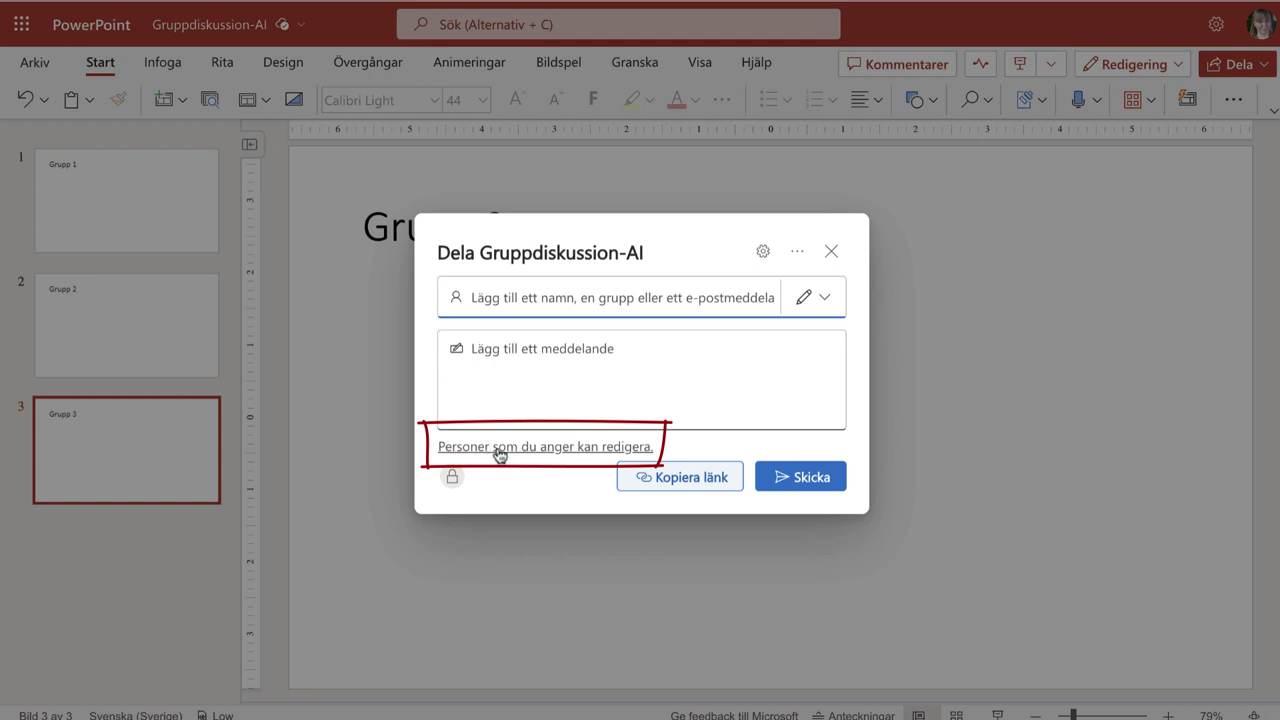
# - Set the link to Personer i Högskolan Kristianstad, copy it, and close the dialog
pyautogui.click(563, 448)
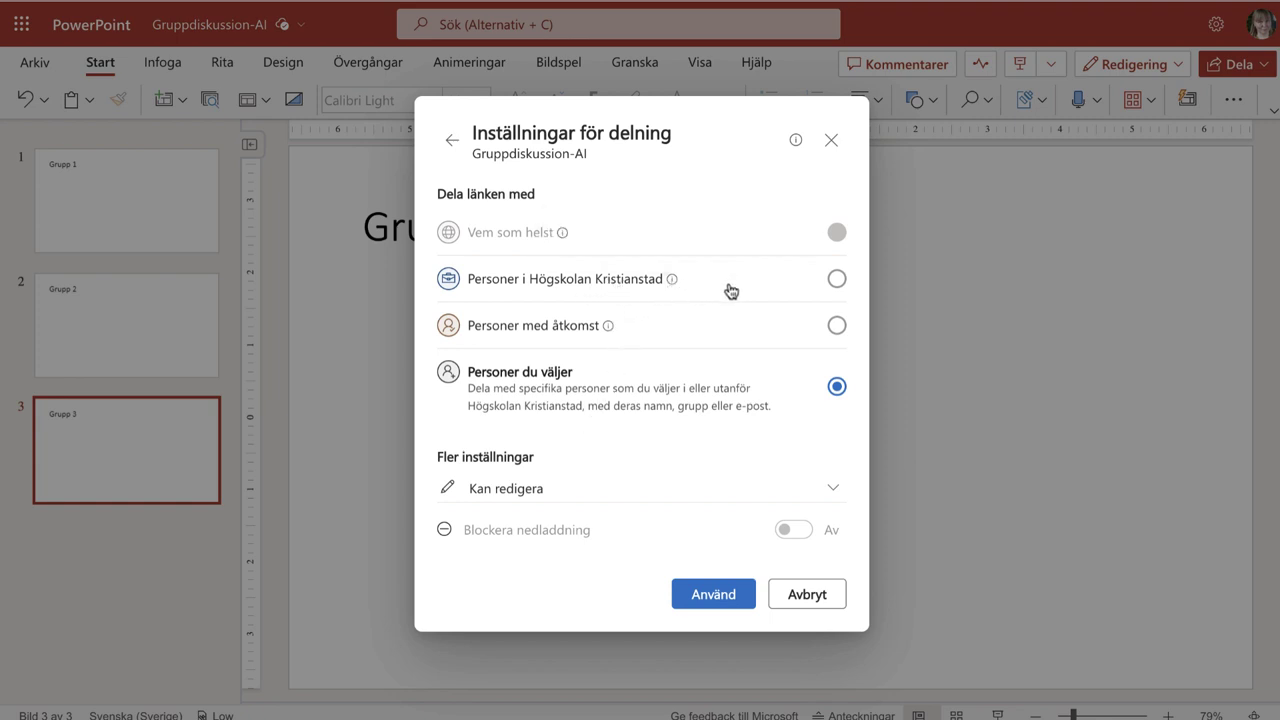
pyautogui.click(836, 281)
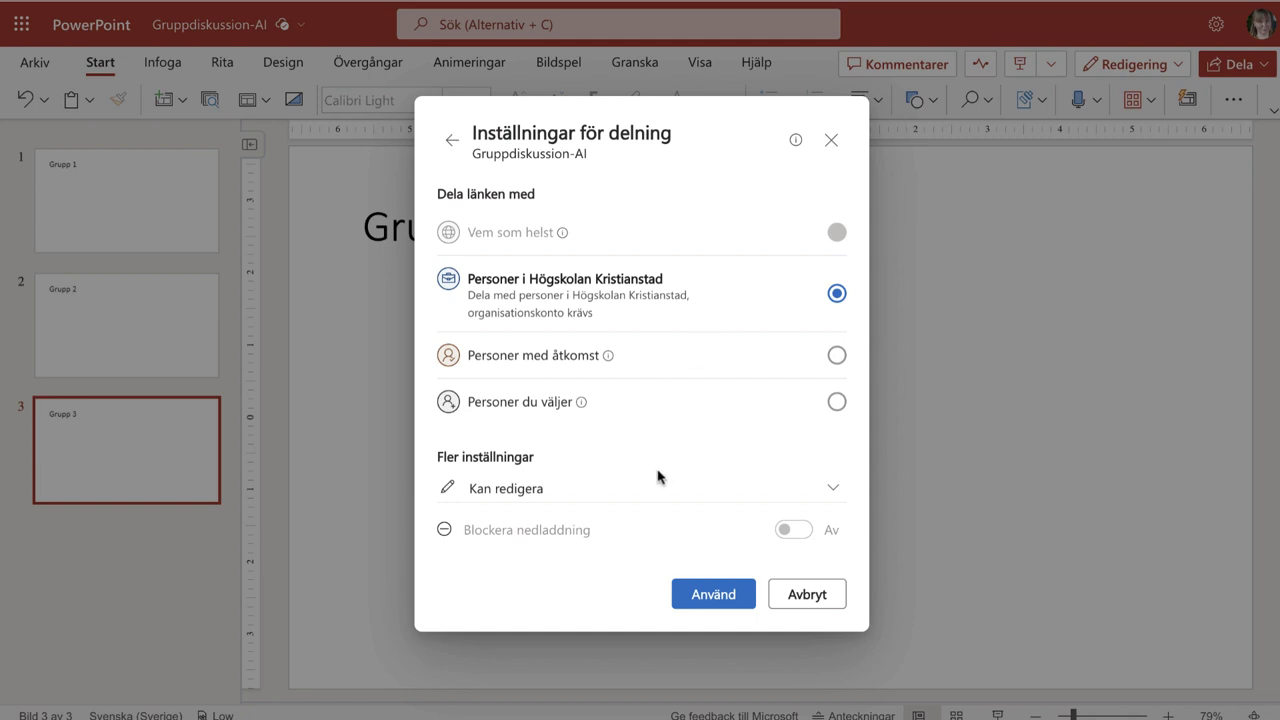
pyautogui.click(708, 600)
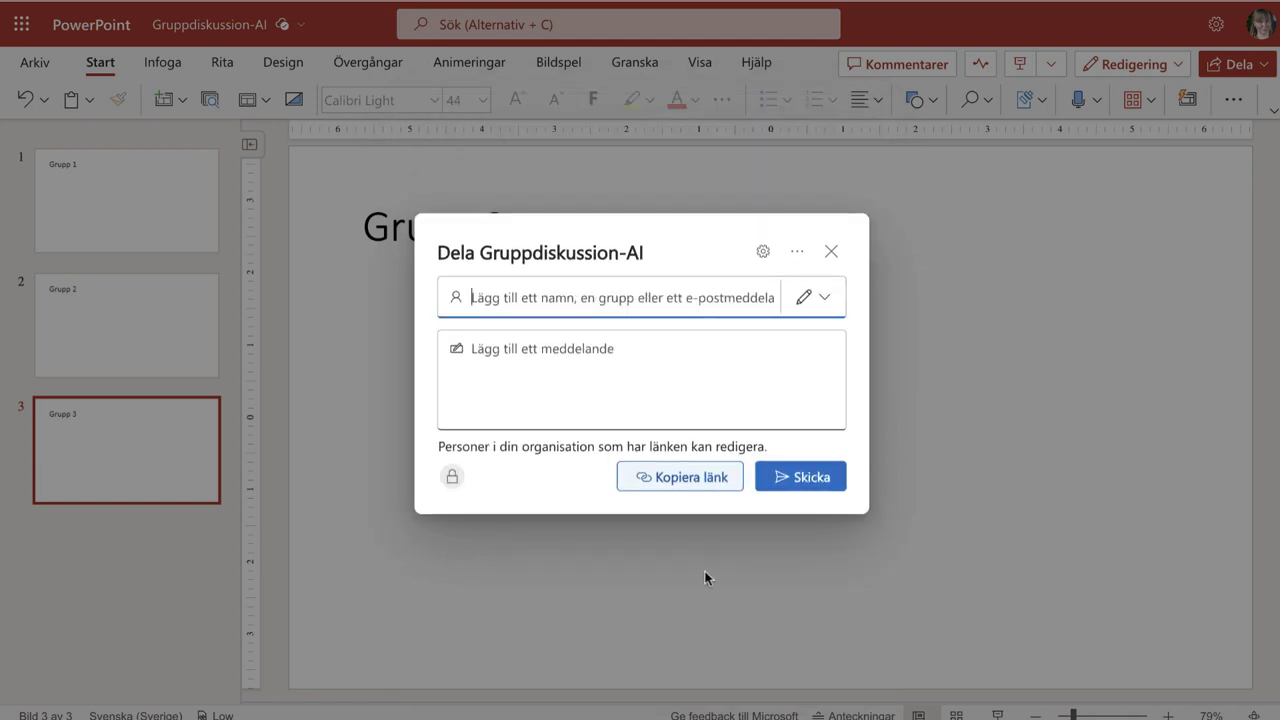
pyautogui.click(692, 477)
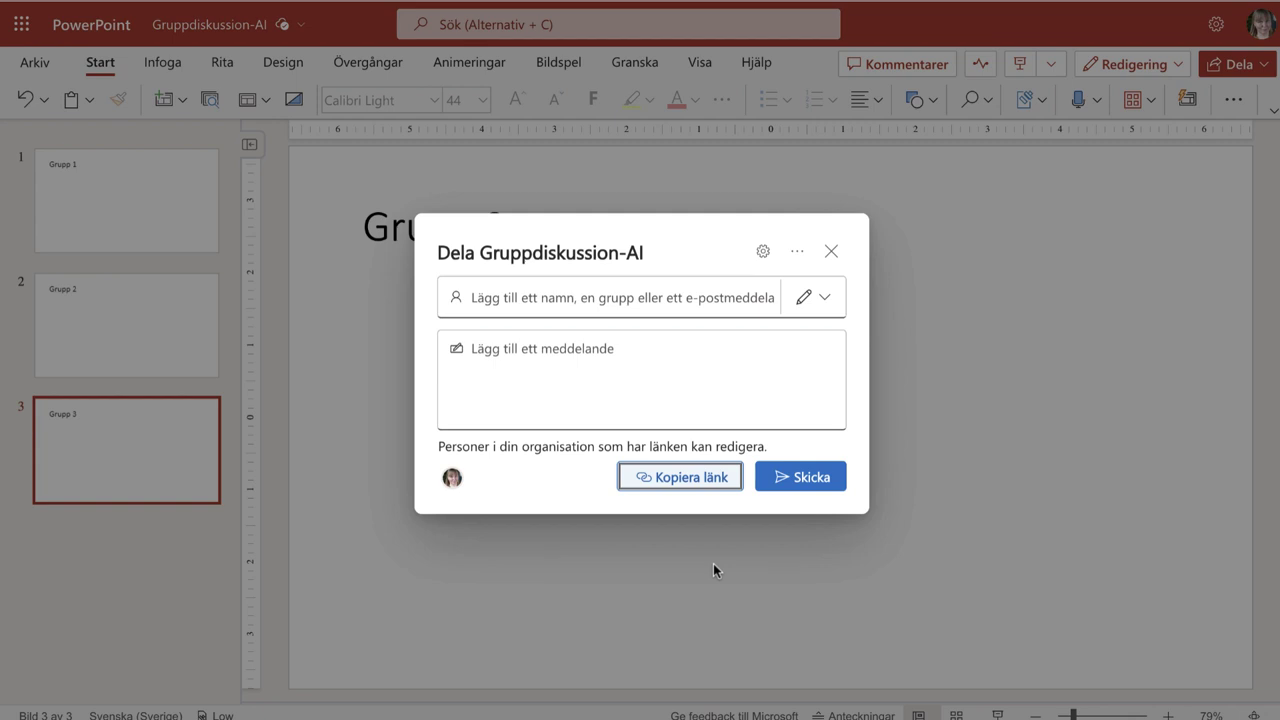
pyautogui.click(713, 570)
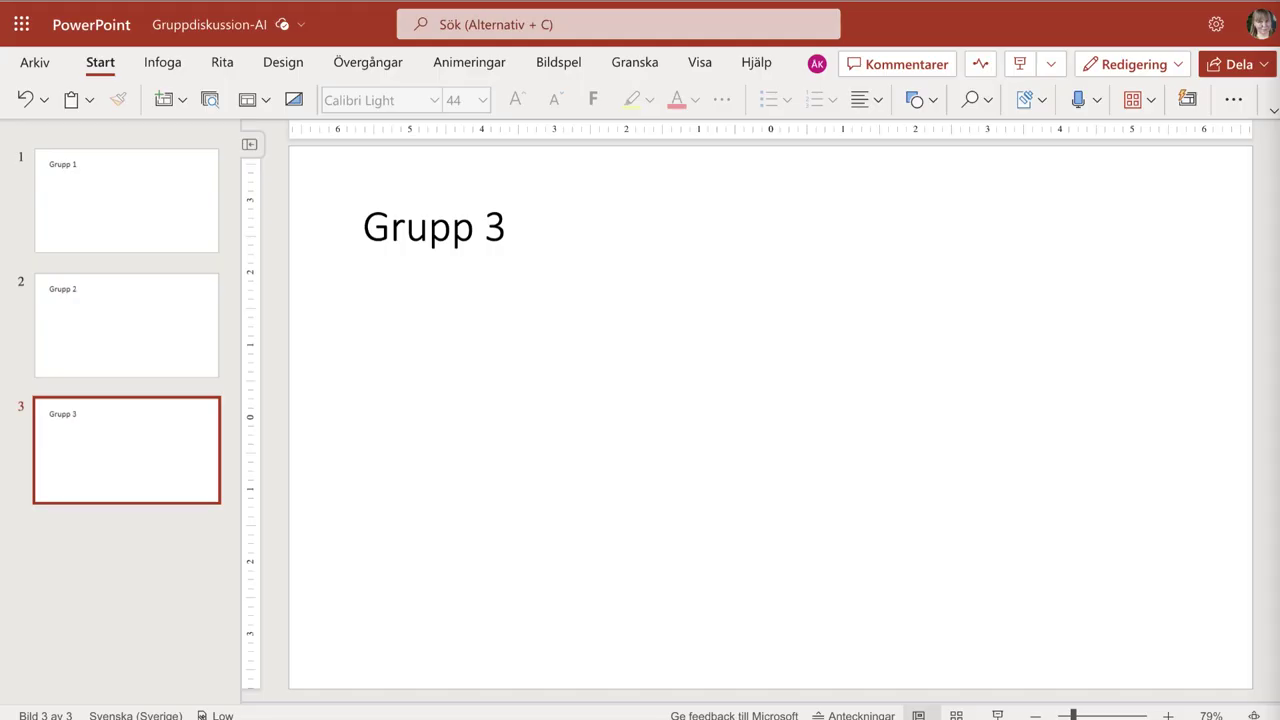